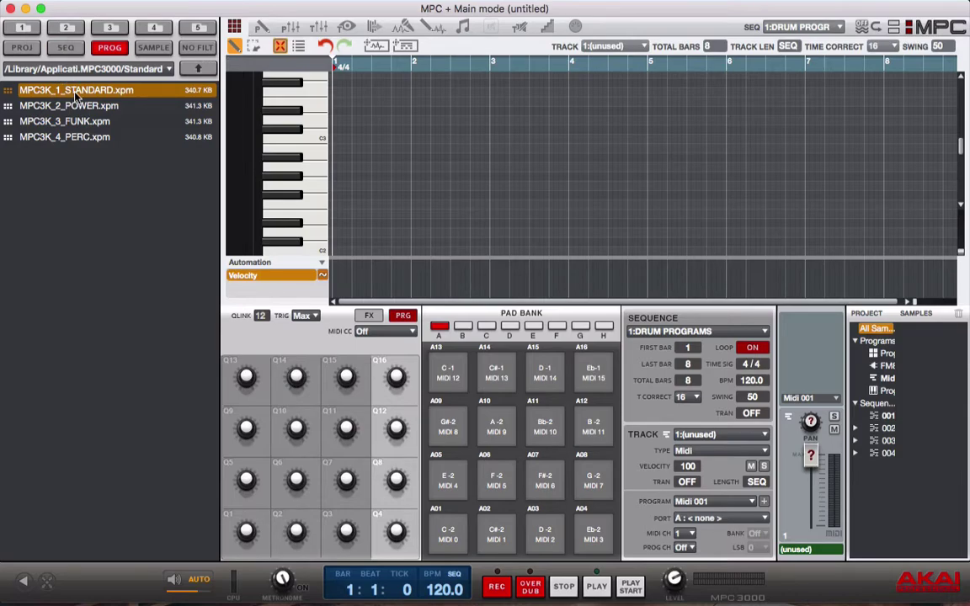
Load the MPC3K_1_STANDARD drum kit and audition pads A13 and A14
click(69, 139)
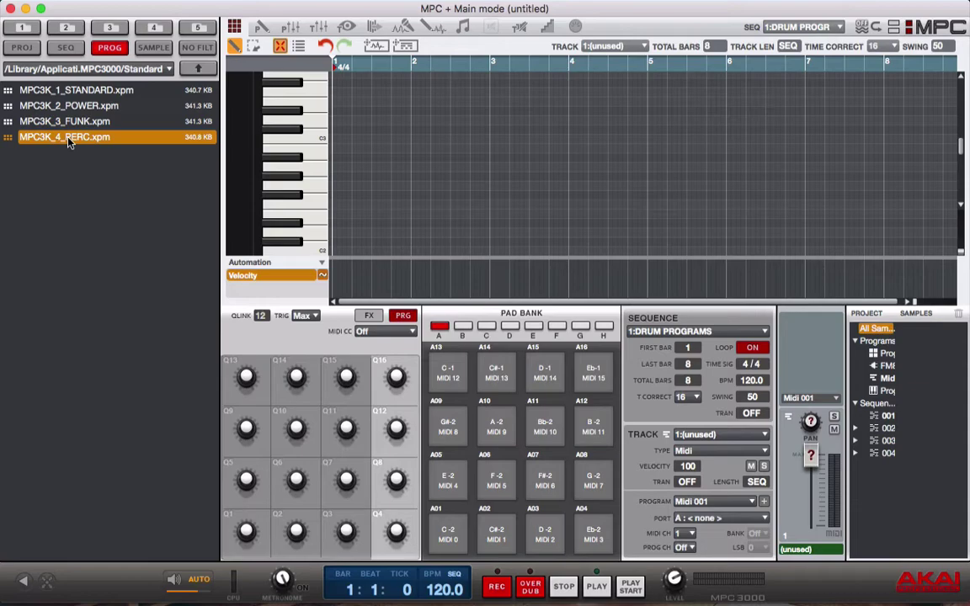
click(22, 90)
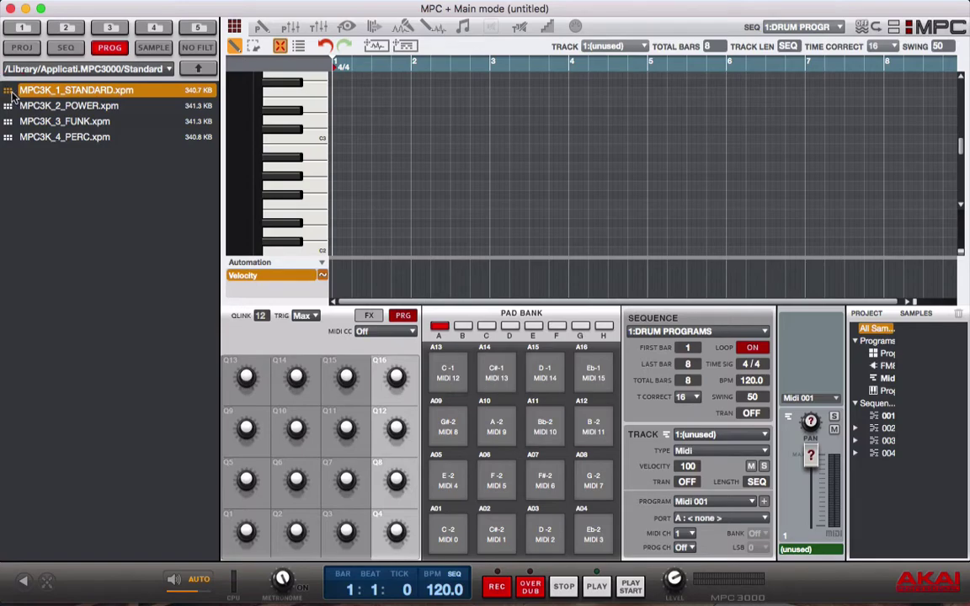
double_click(7, 89)
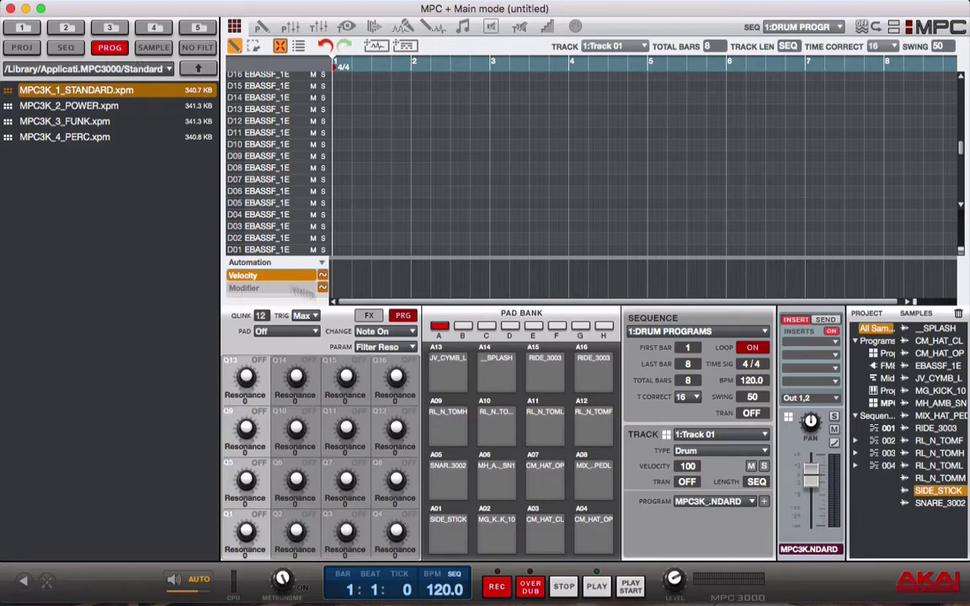
click(457, 387)
click(454, 382)
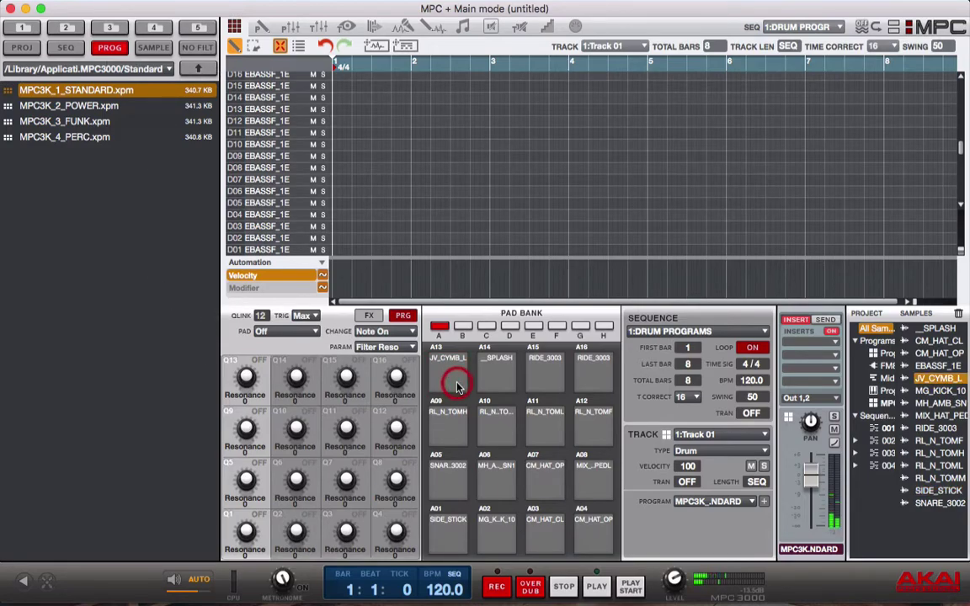
click(502, 380)
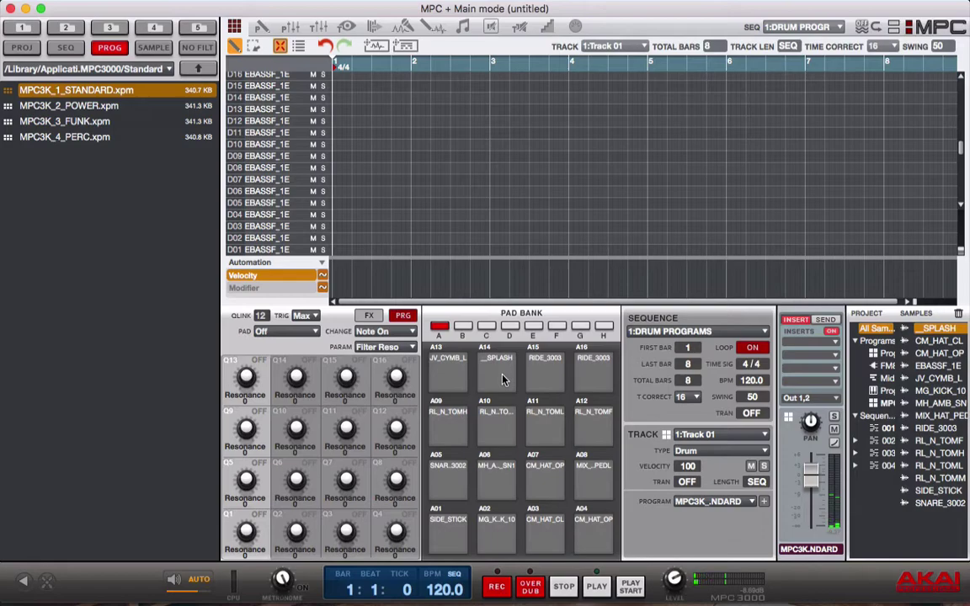
Set both audio output and audio input to the MobilePre in preferences
key(super+comma)
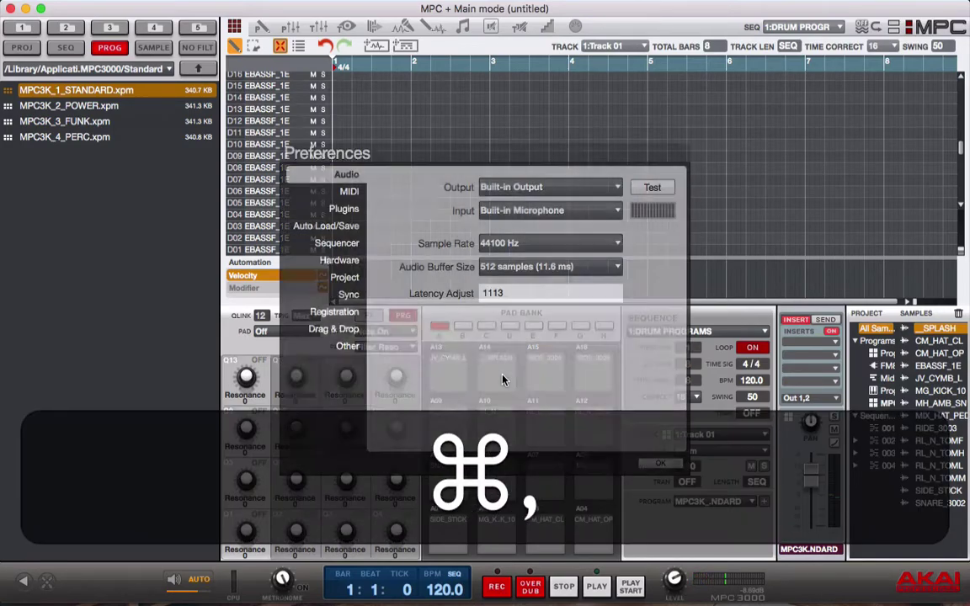
click(581, 187)
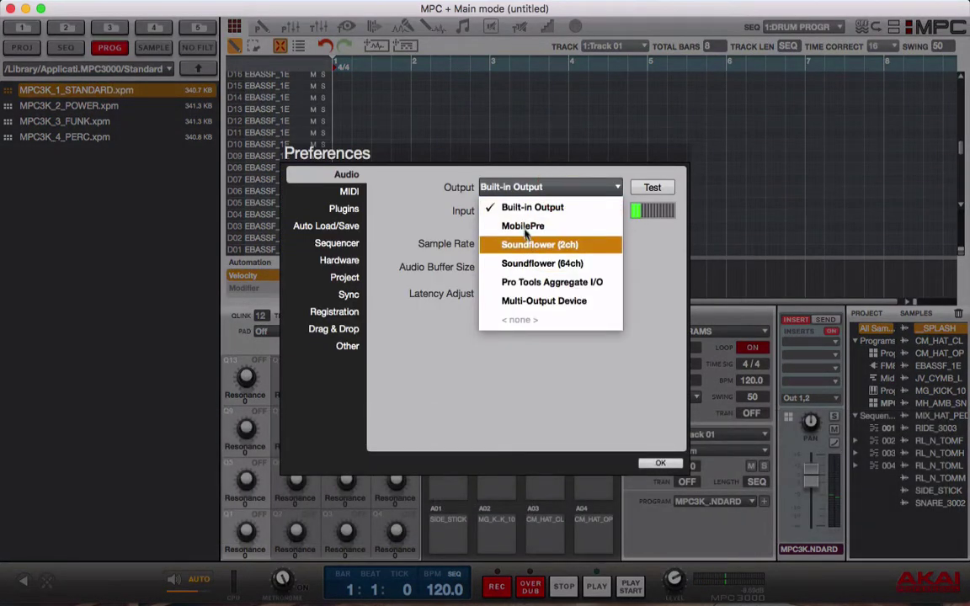
click(522, 226)
click(523, 210)
click(529, 250)
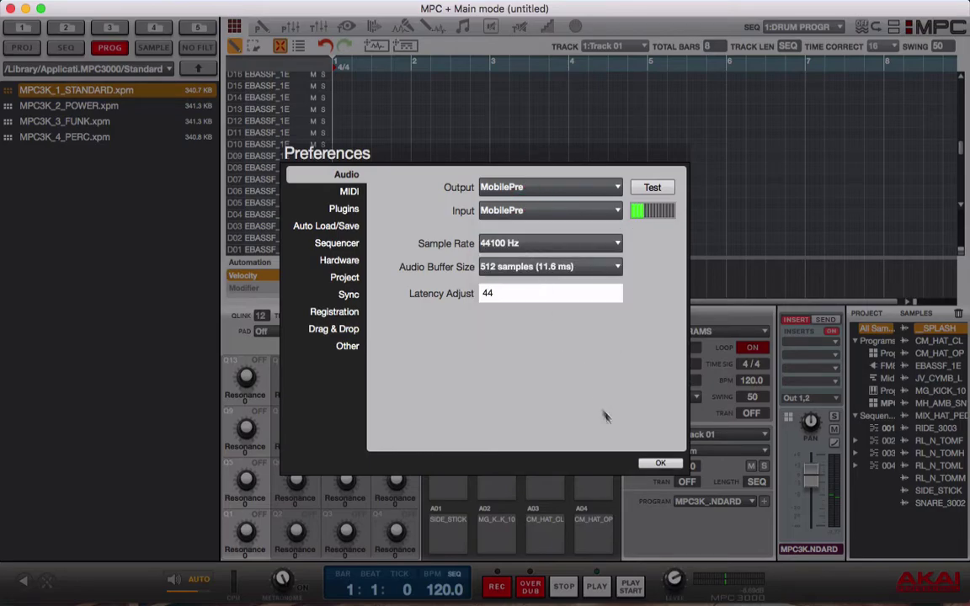
click(660, 463)
click(444, 364)
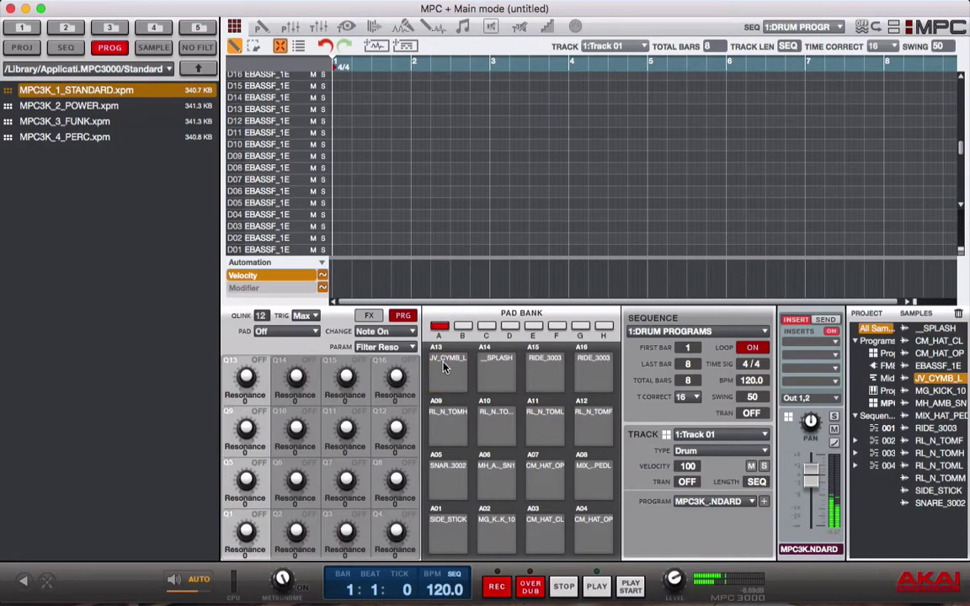
click(492, 368)
click(532, 376)
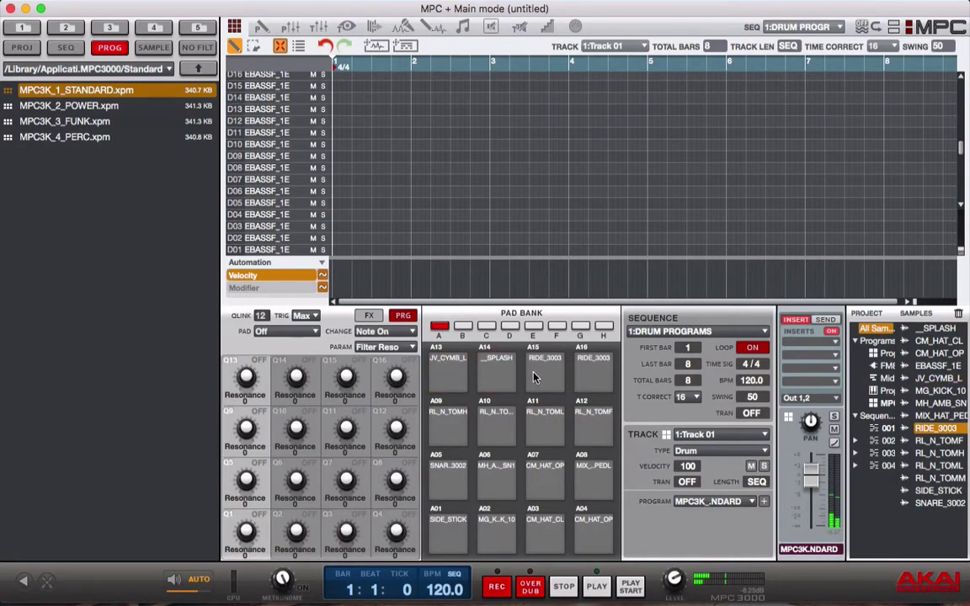
click(589, 368)
click(459, 423)
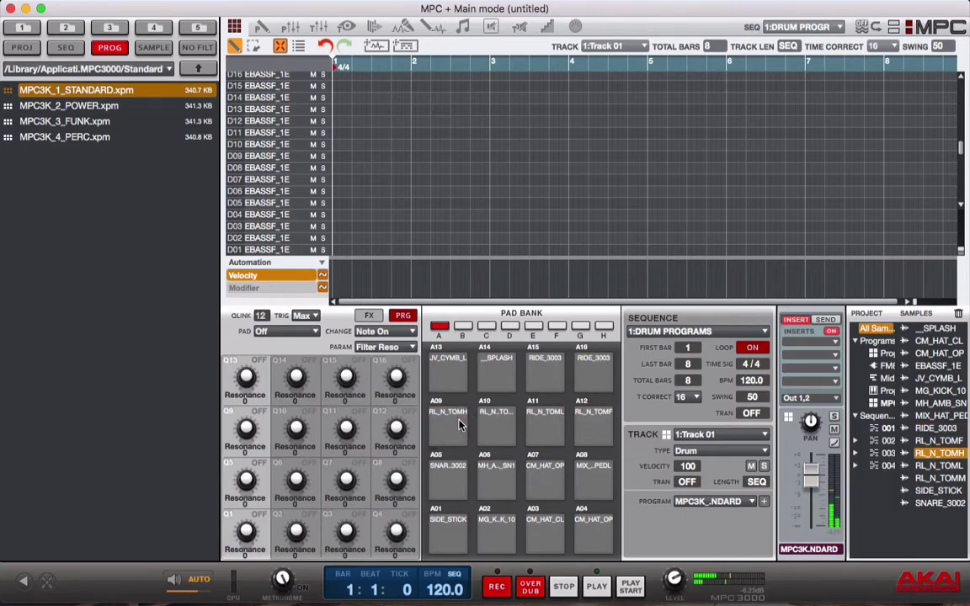
click(510, 326)
click(580, 325)
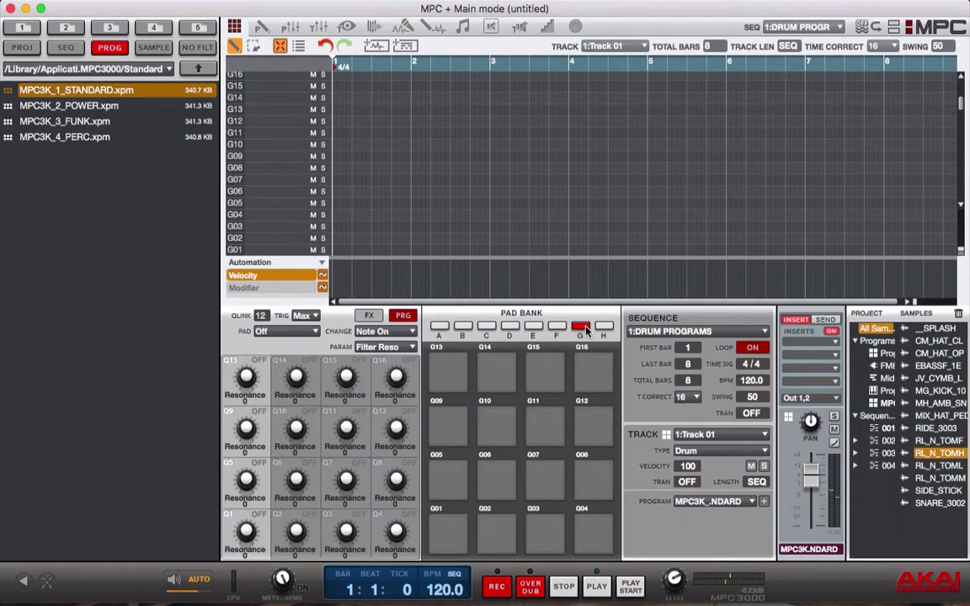
click(509, 326)
click(439, 383)
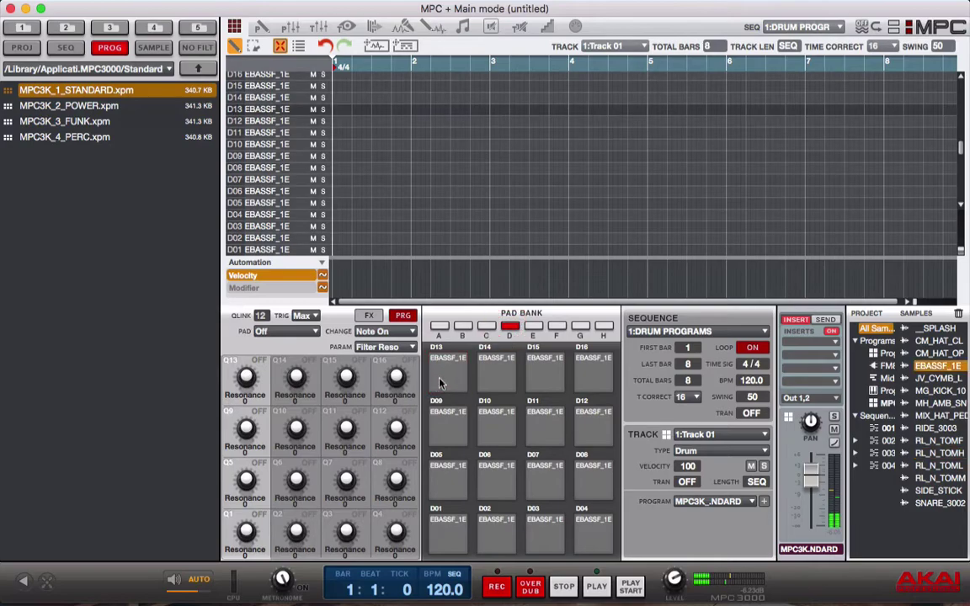
click(438, 326)
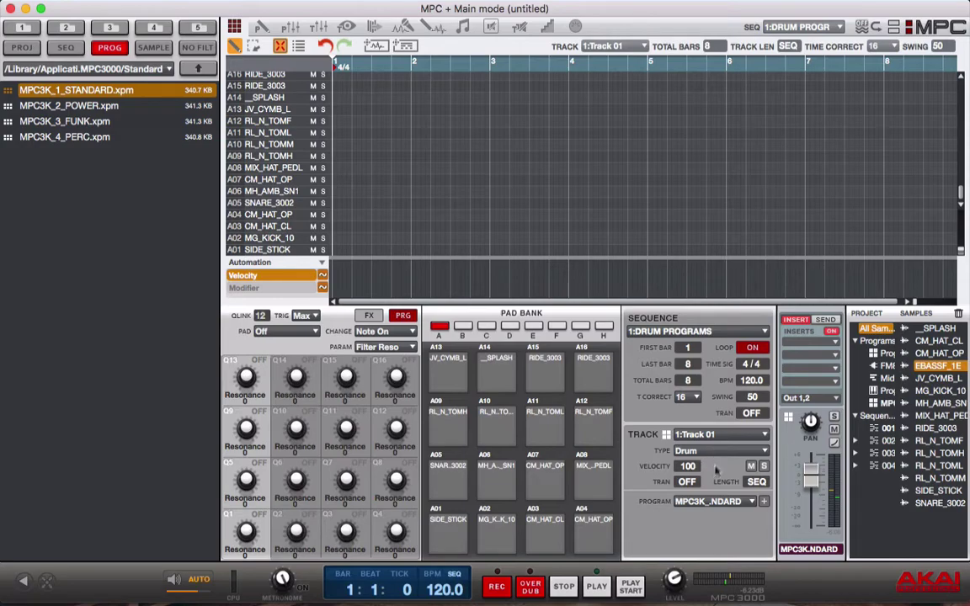
Show the Program list for Track 01 in the DRUM PROGRAMS sequence
click(747, 502)
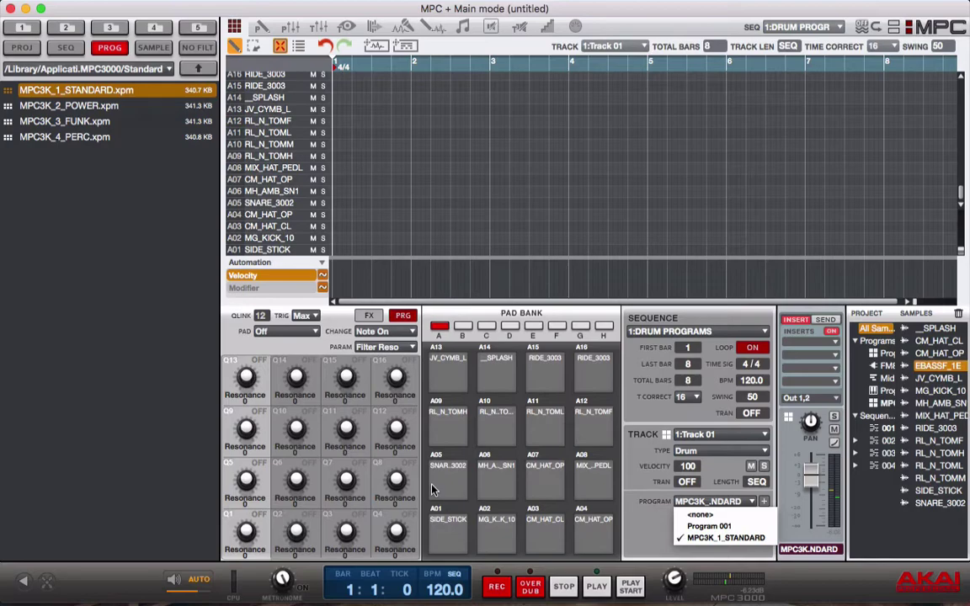
Leave the program unchanged, switch to 2:PLUGIN PROGRAMS, and show the track type options
click(763, 335)
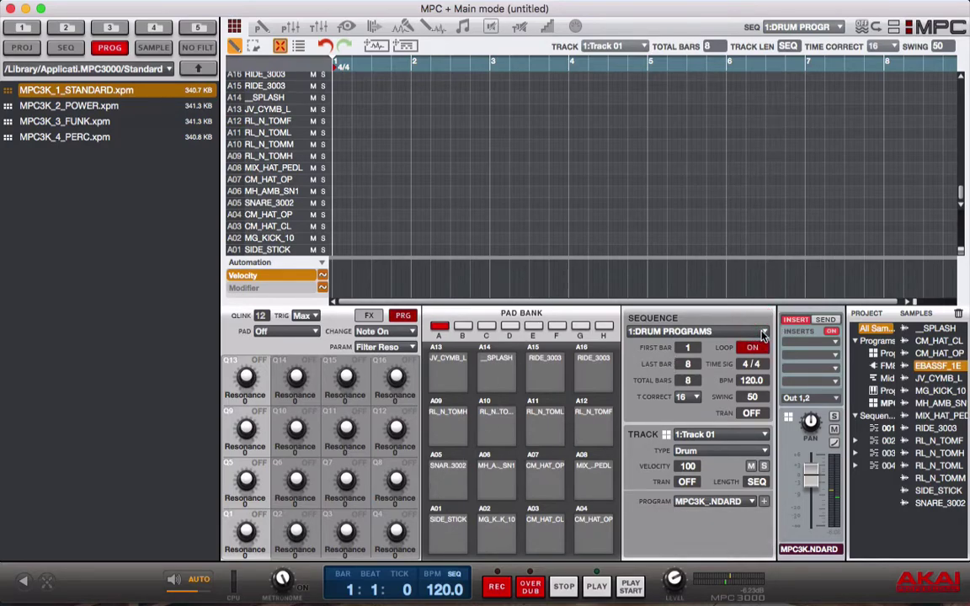
click(763, 334)
click(707, 360)
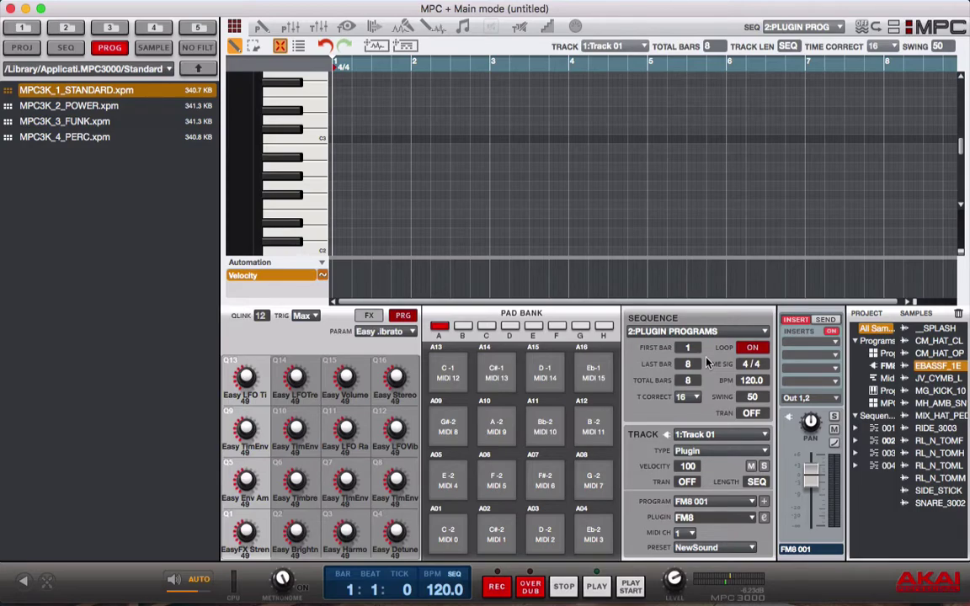
click(764, 452)
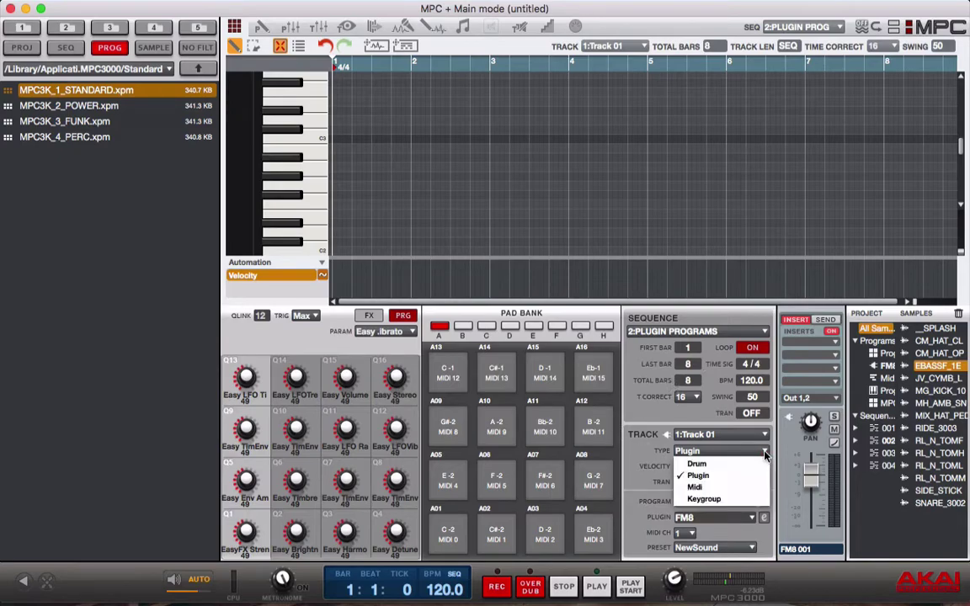
click(701, 465)
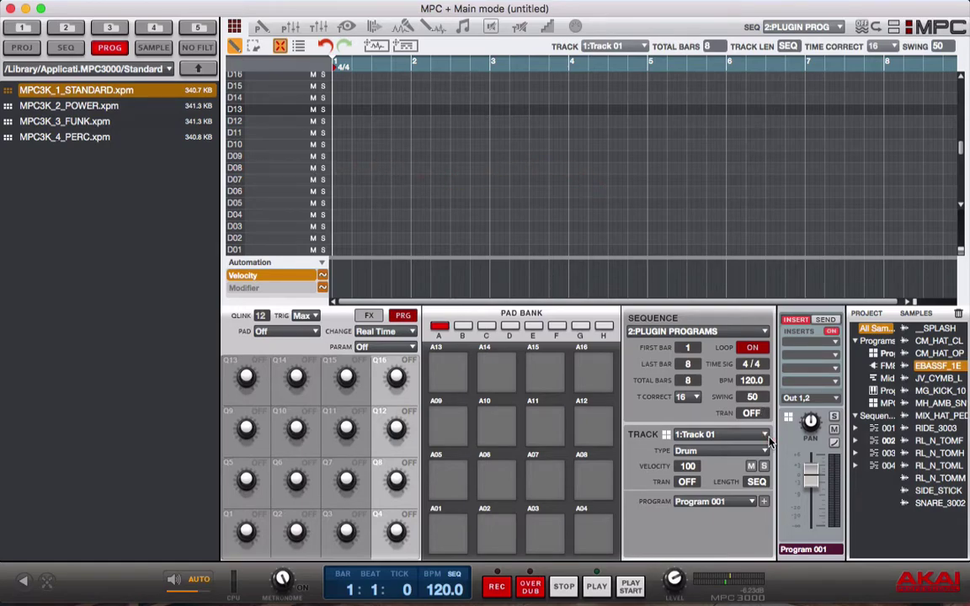
click(724, 450)
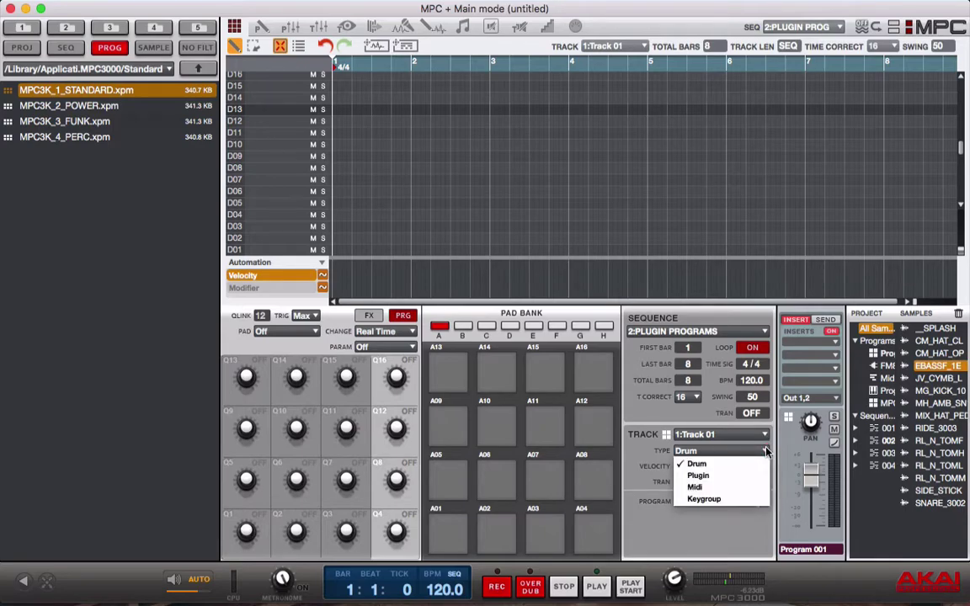
click(734, 477)
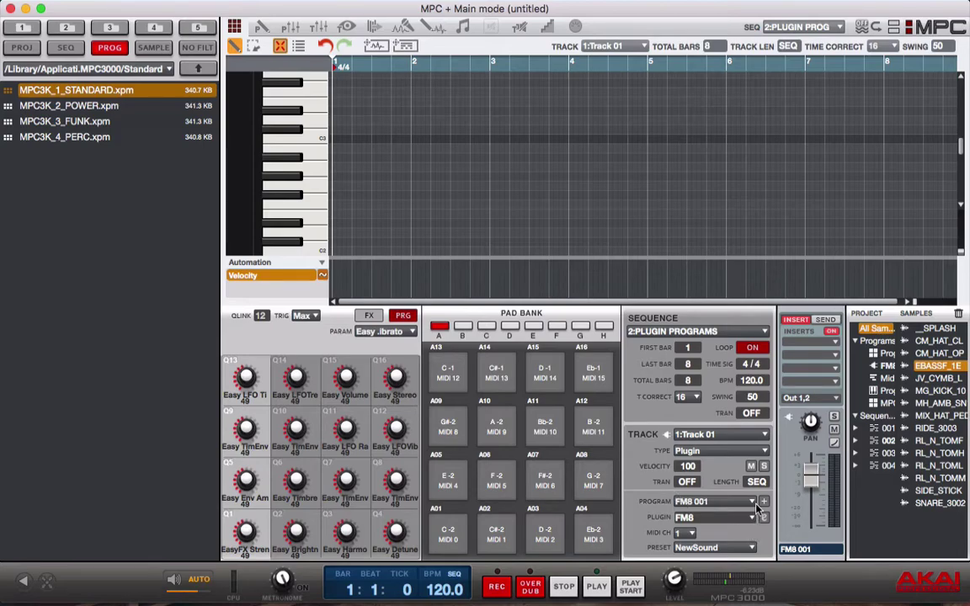
click(886, 354)
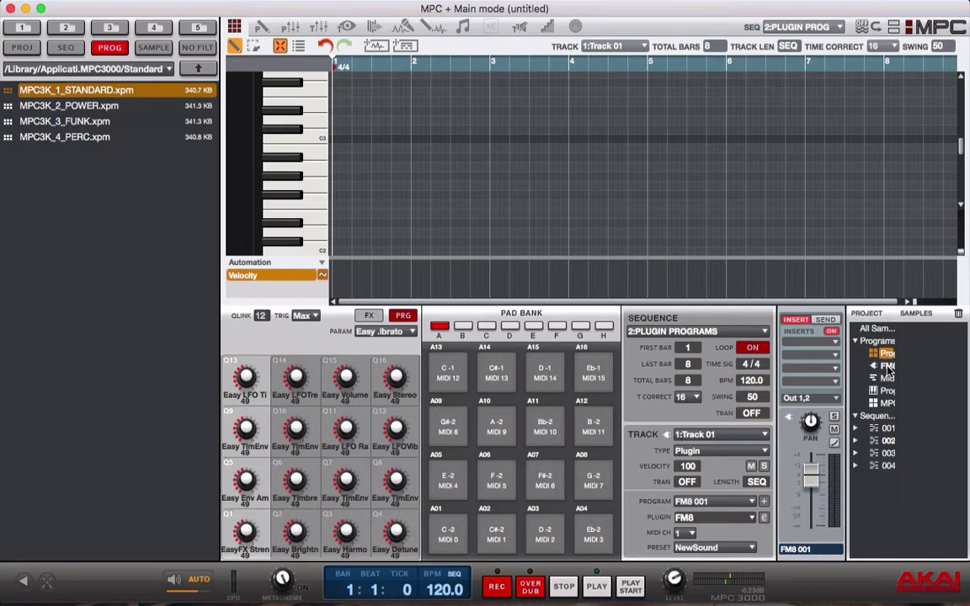
click(888, 366)
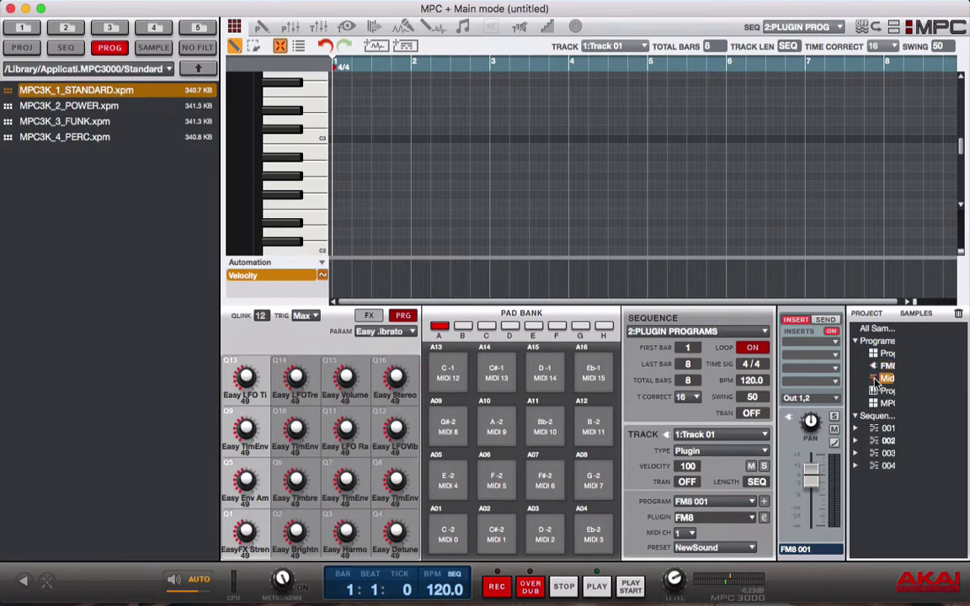
click(880, 379)
click(886, 391)
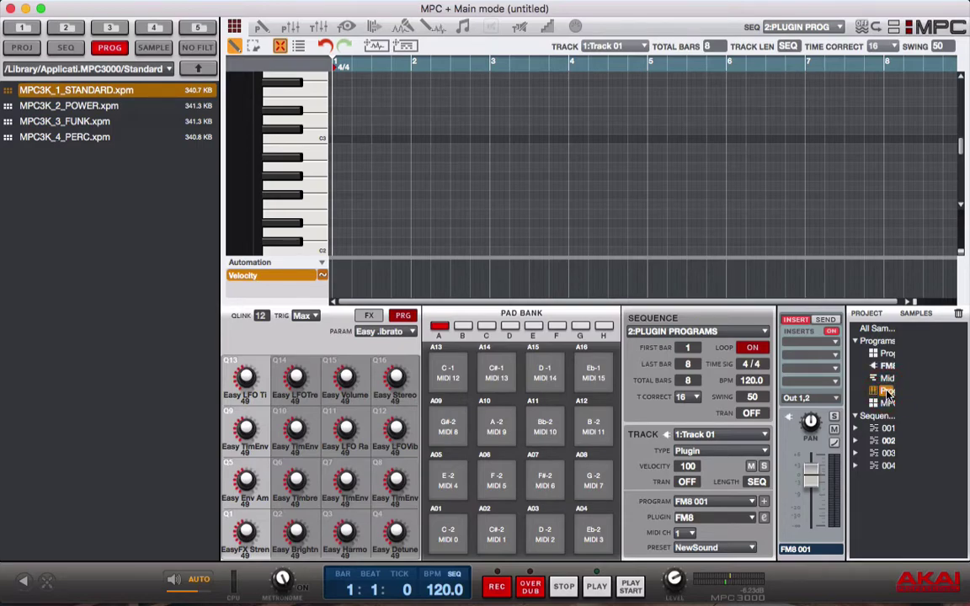
click(886, 404)
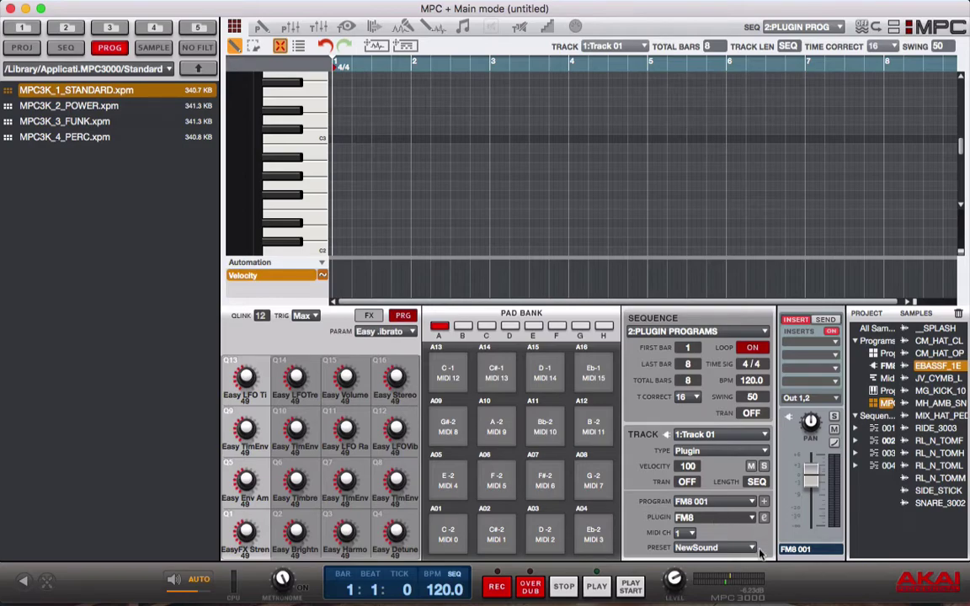
View the FM8 editor, then create the new empty program Plugin 002 for Track 01
click(763, 517)
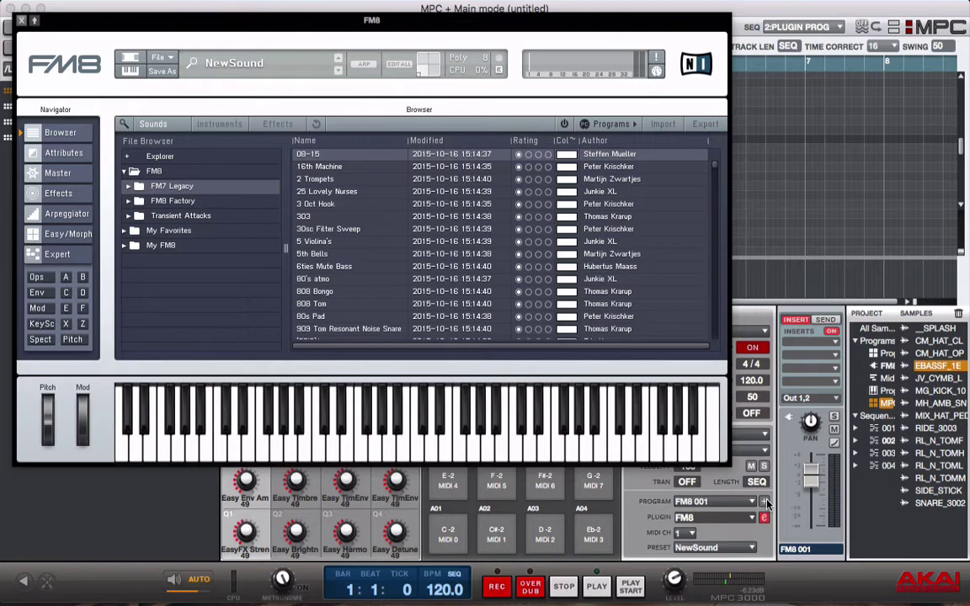
click(764, 502)
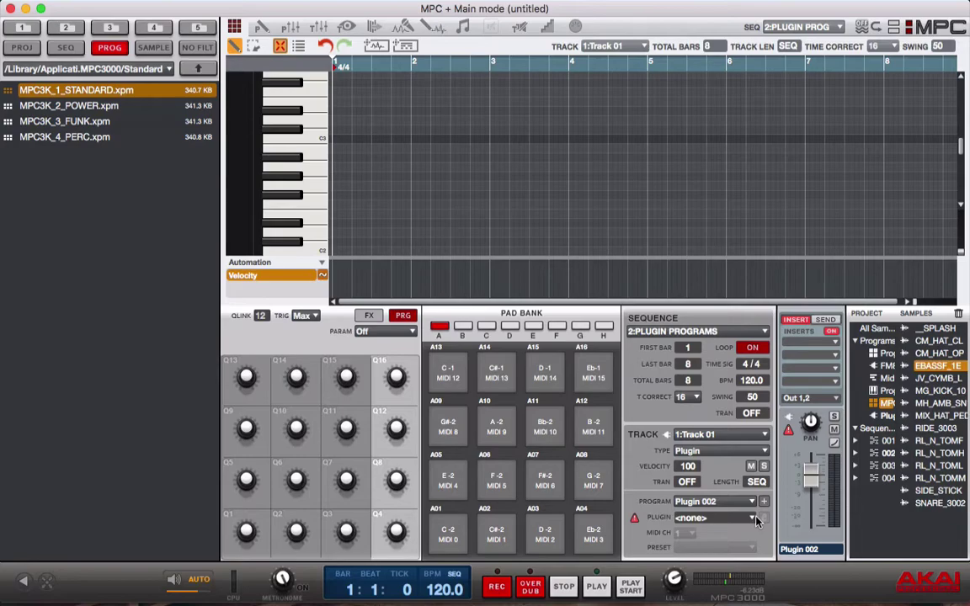
Load Hybrid 3 from MPC Expansions > AIR Music Technology into Track 01's program
click(755, 521)
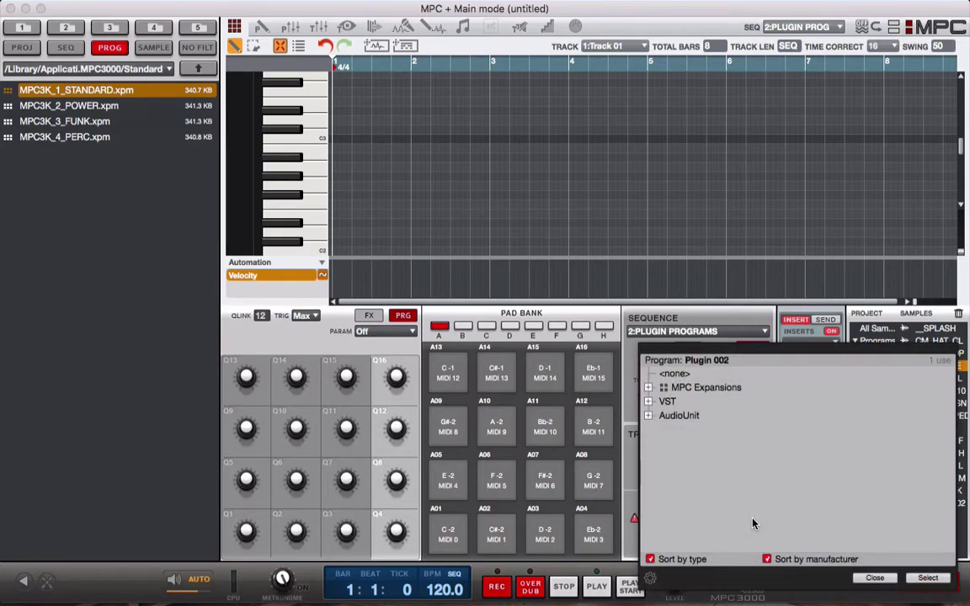
click(648, 387)
click(662, 415)
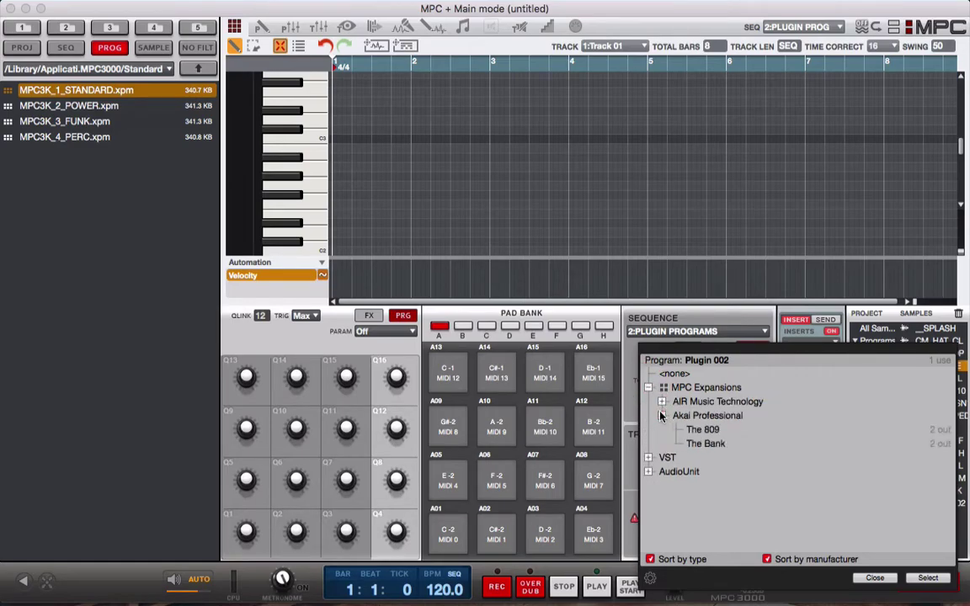
click(662, 401)
double_click(704, 416)
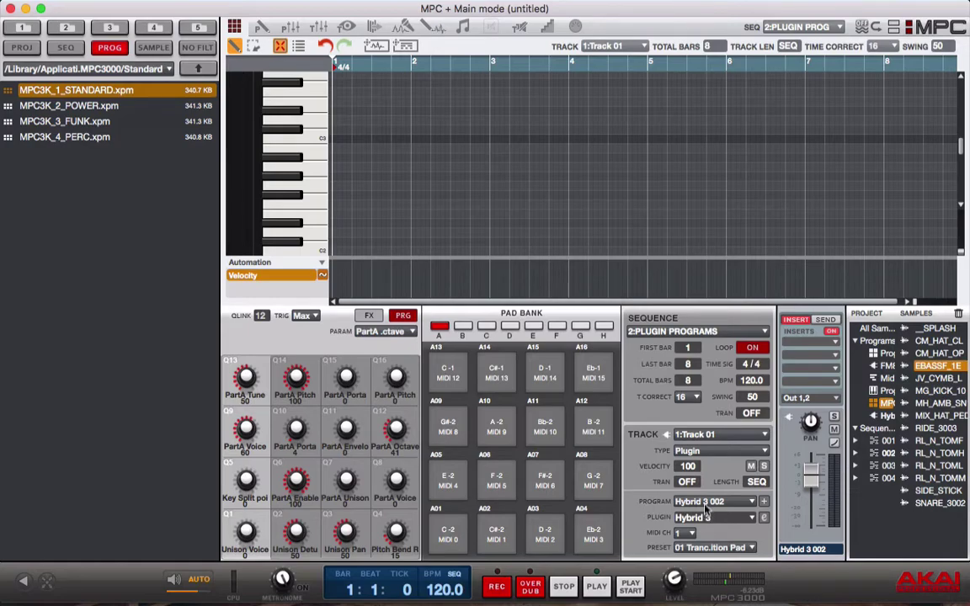
Rename program Hybrid 3 002 to 'asdfasdfg' and bring up the Hybrid 3 editor
double_click(706, 502)
text(asdfasdfg)
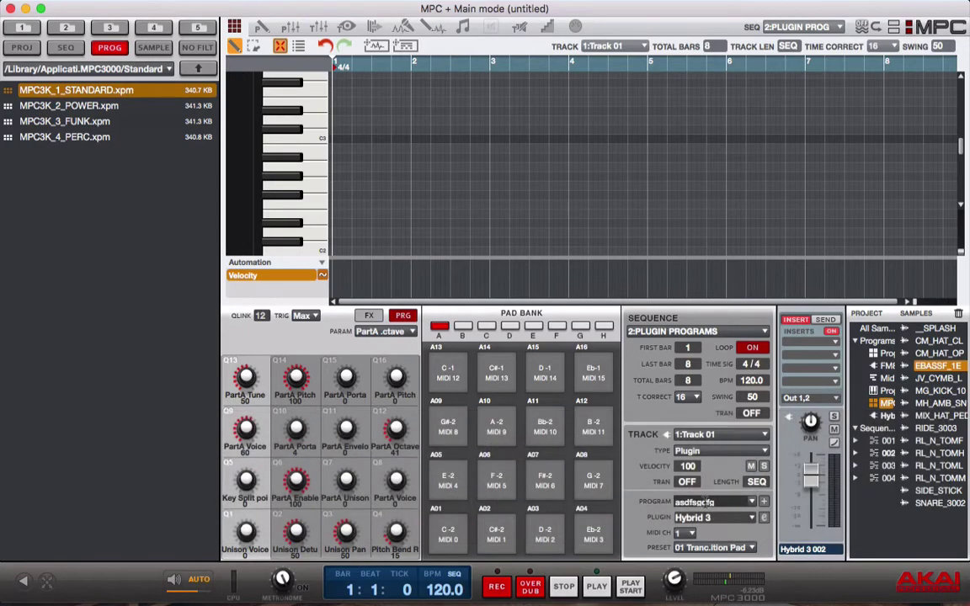
key(Return)
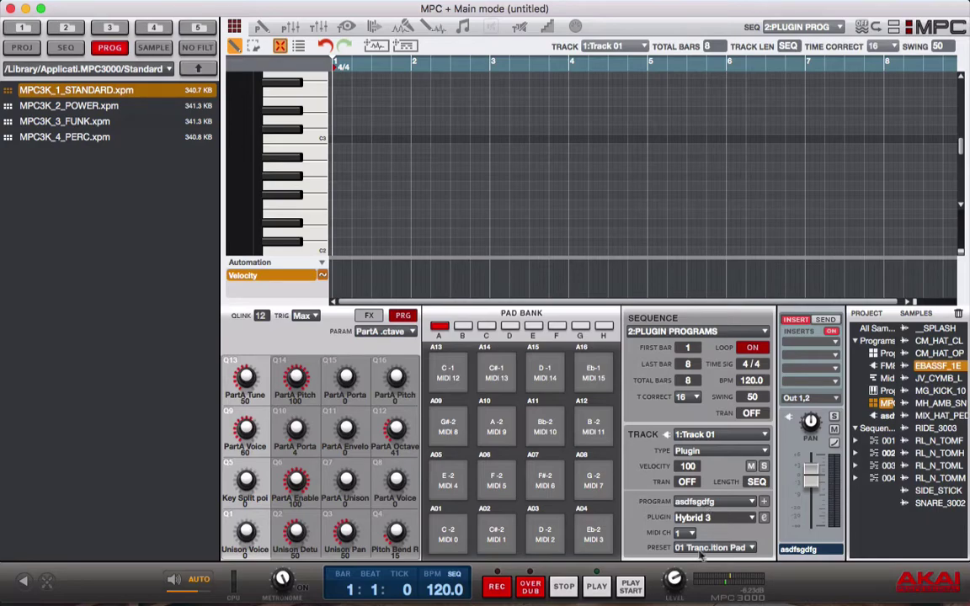
click(764, 517)
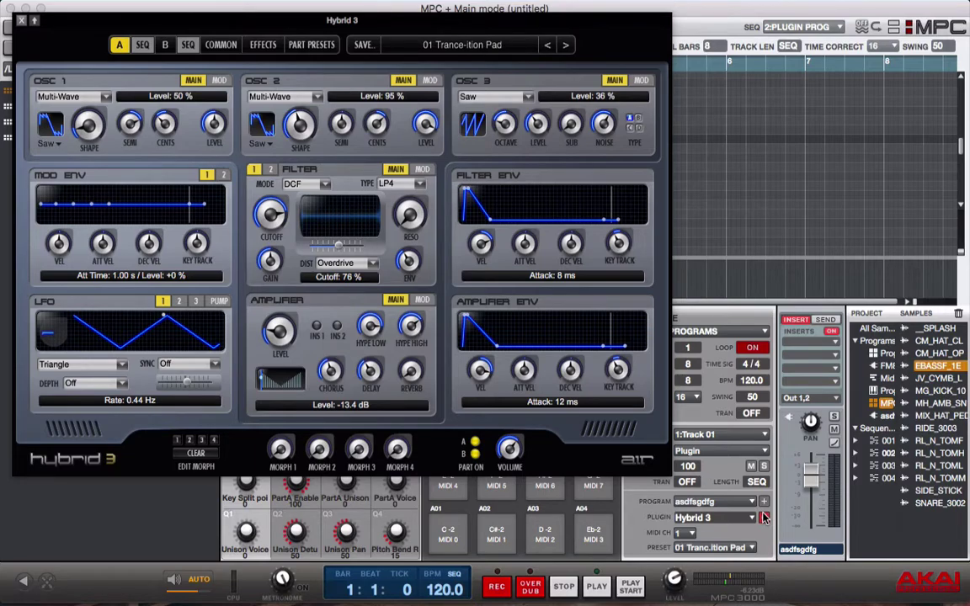
Switch Hybrid 3 to the 02 Fast Rotary keyboard preset and close the editor
click(565, 46)
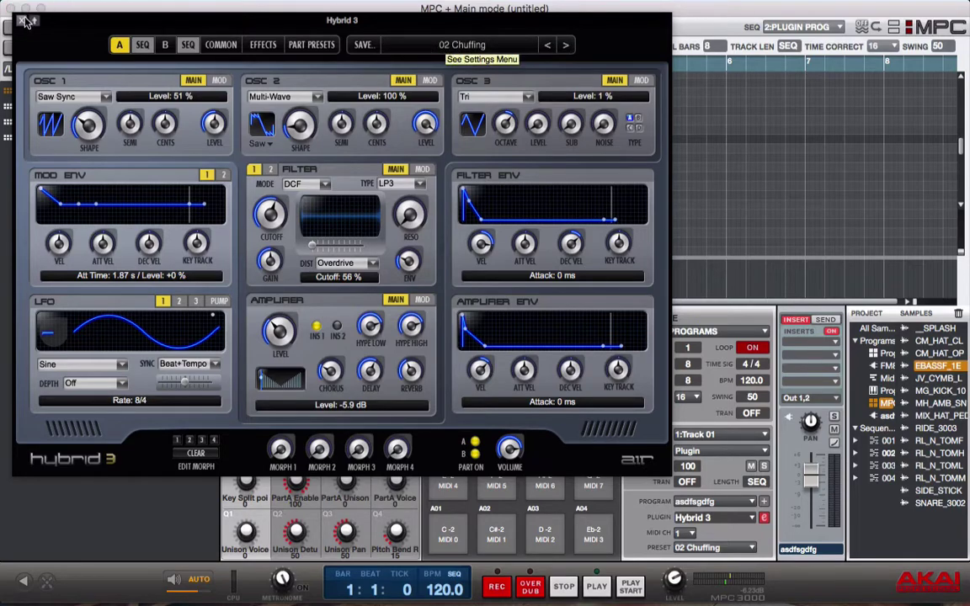
click(394, 47)
mouse_move(425, 190)
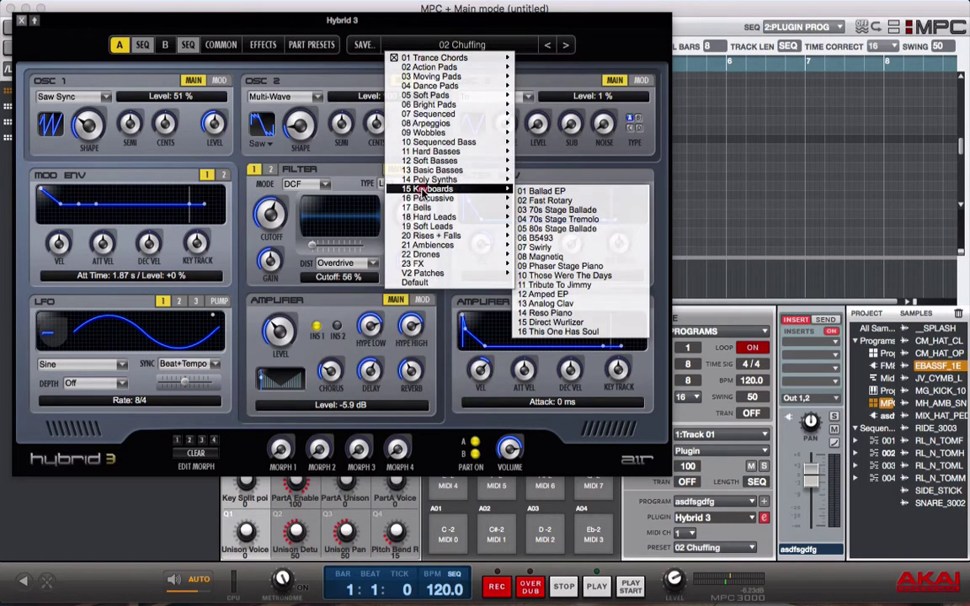
click(543, 200)
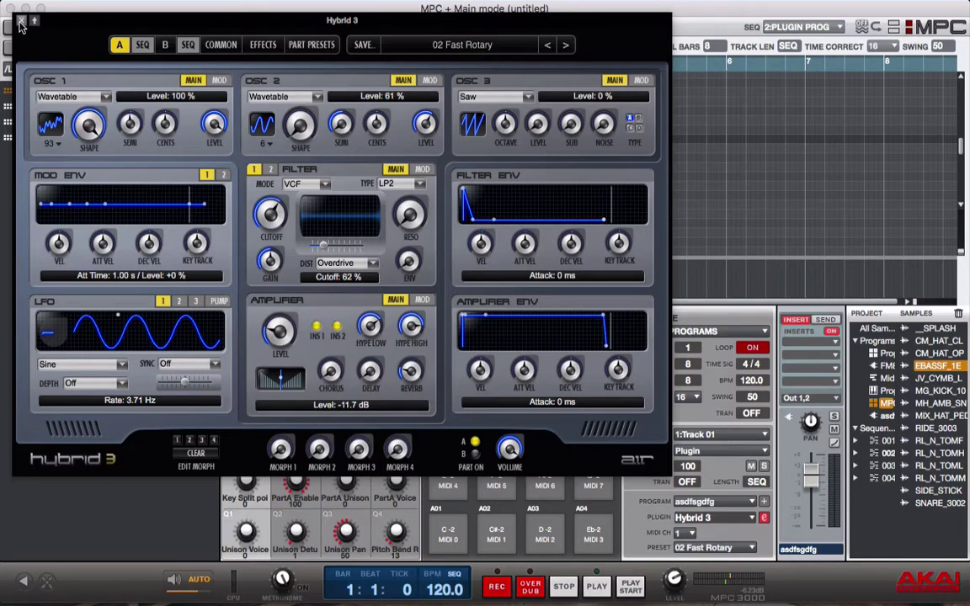
click(21, 23)
Audition 02 Fast Rotary on the piano-roll keyboard and pads C#-1 and Bb-2
click(295, 197)
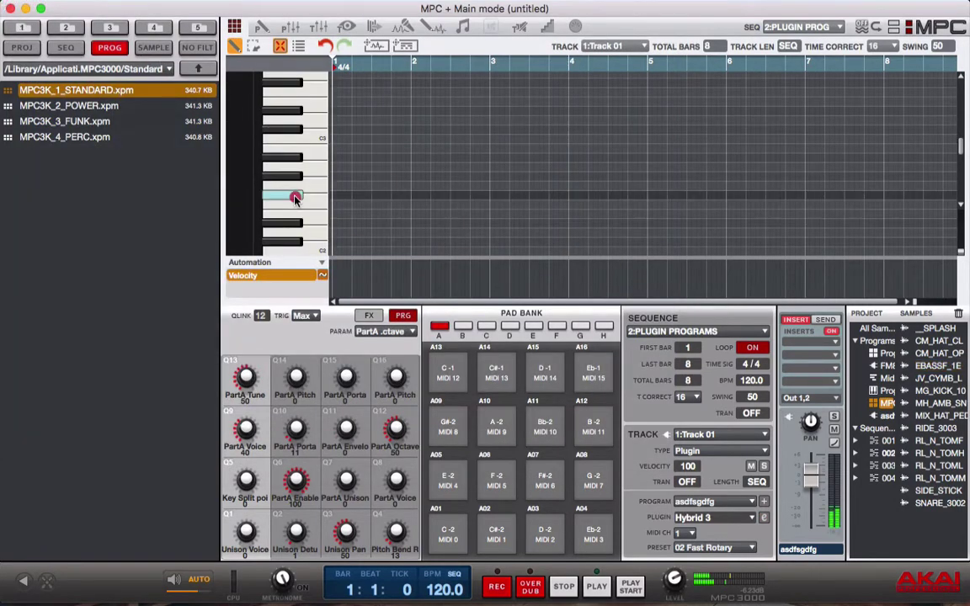
drag(294, 197, 318, 180)
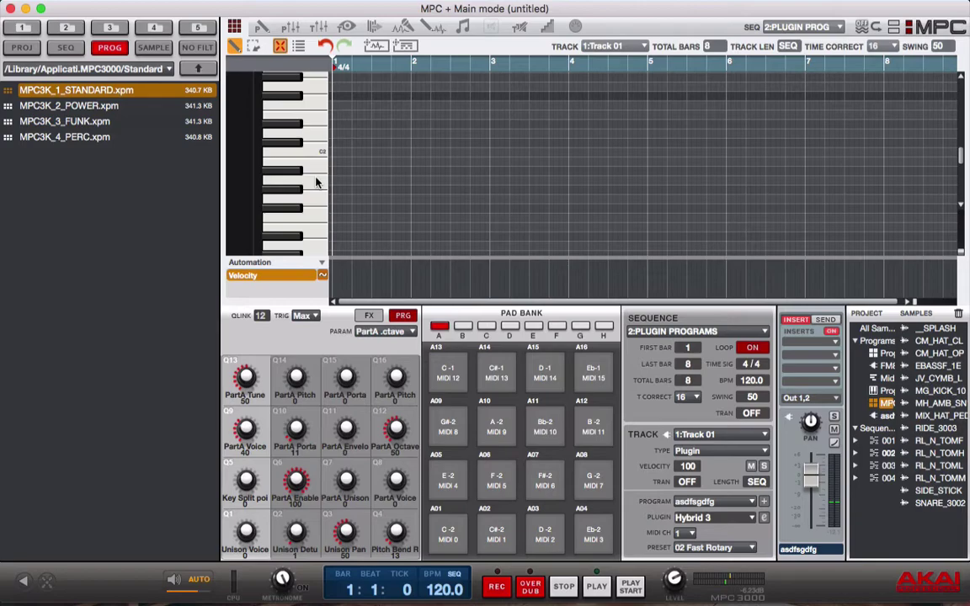
click(515, 383)
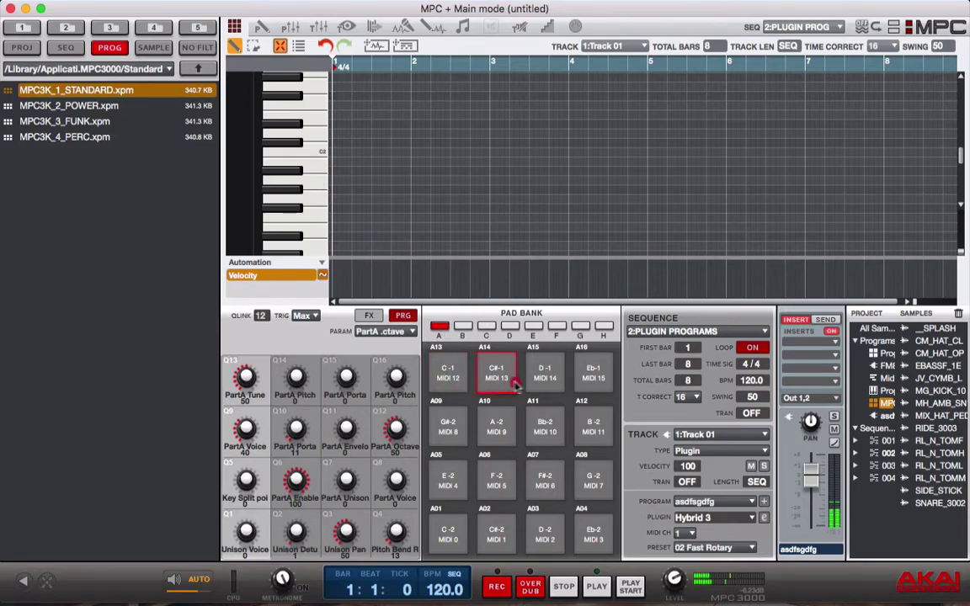
click(546, 429)
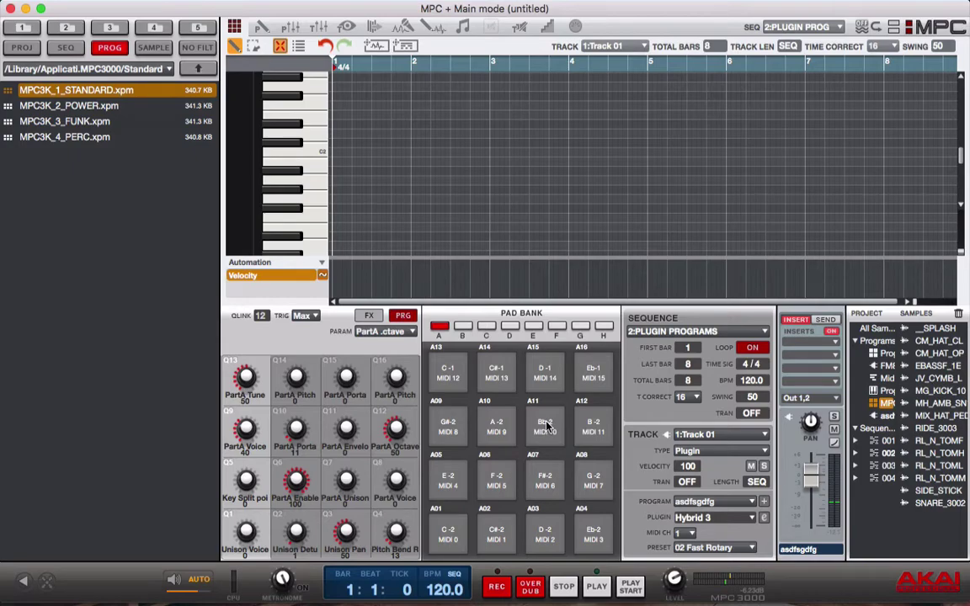
Choose sequence 3: MIDI PROGRAMS from the Sequence list
click(682, 331)
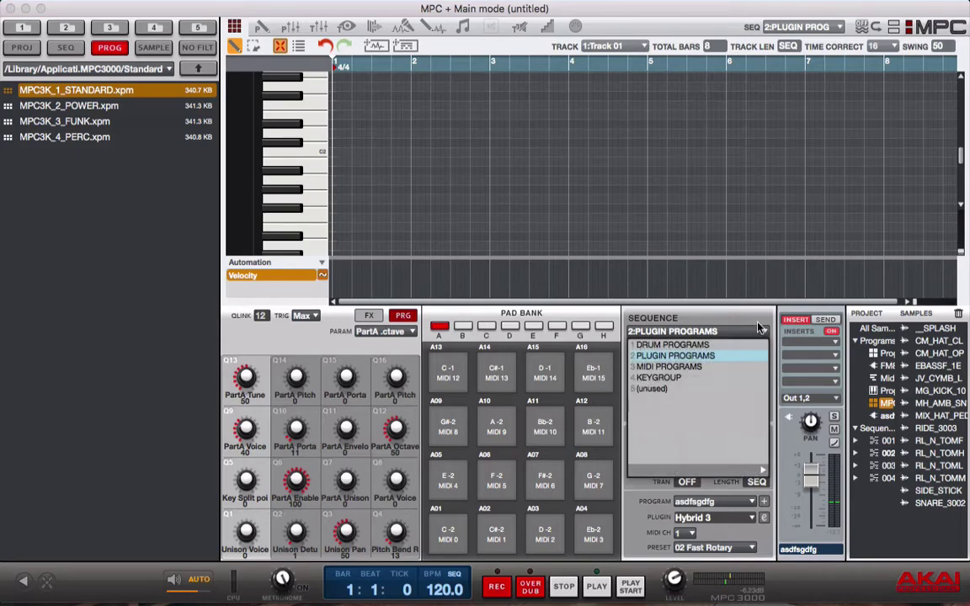
click(678, 368)
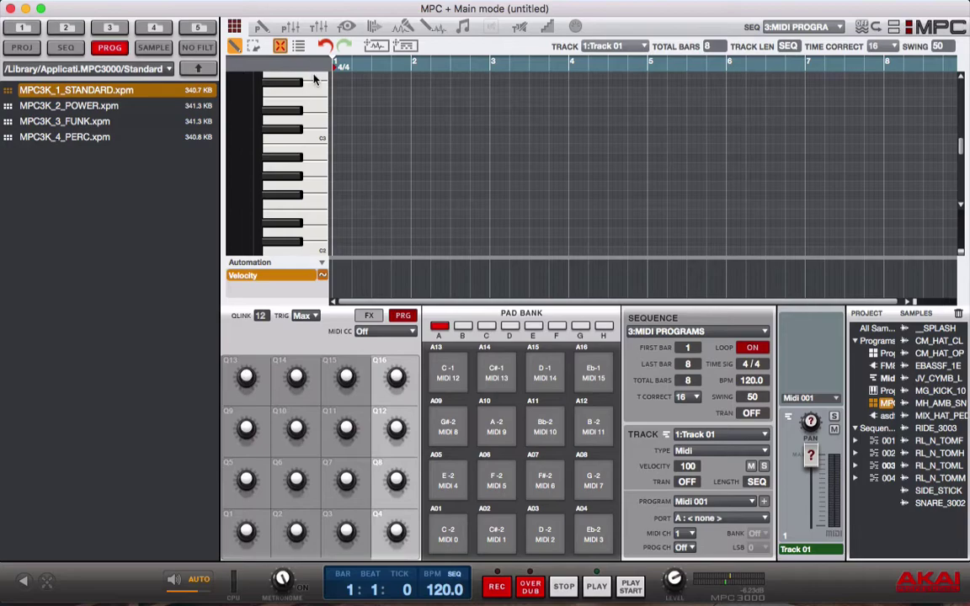
click(264, 28)
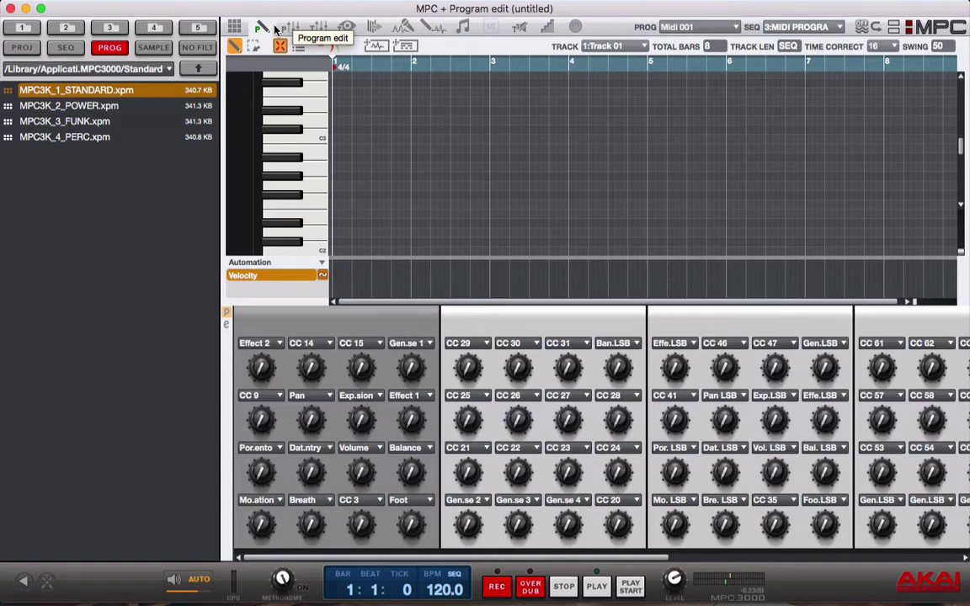
click(234, 27)
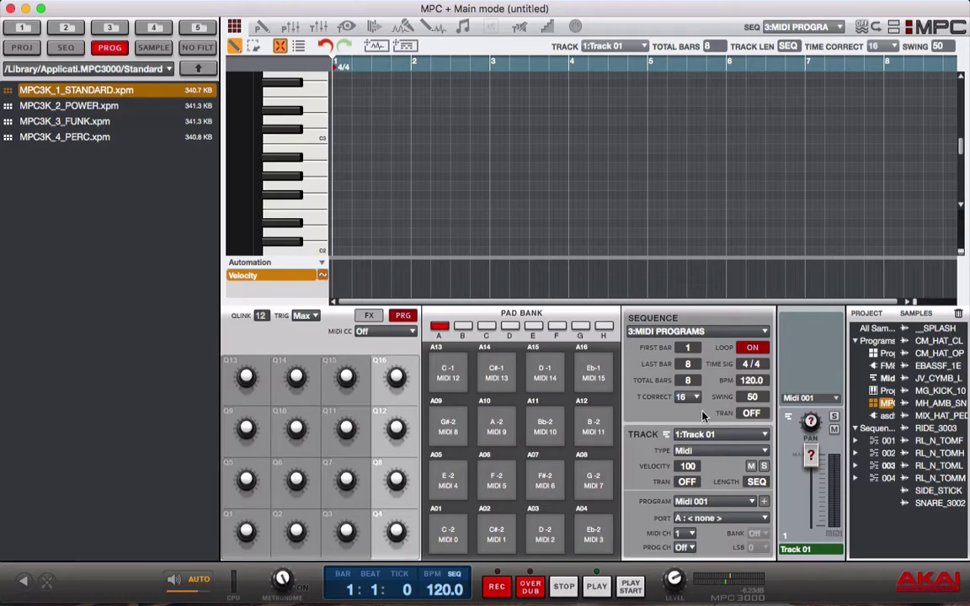
Switch to 4: KEYGROUP, preview RL_N_TOMM, and open Program edit for Program 002
click(682, 331)
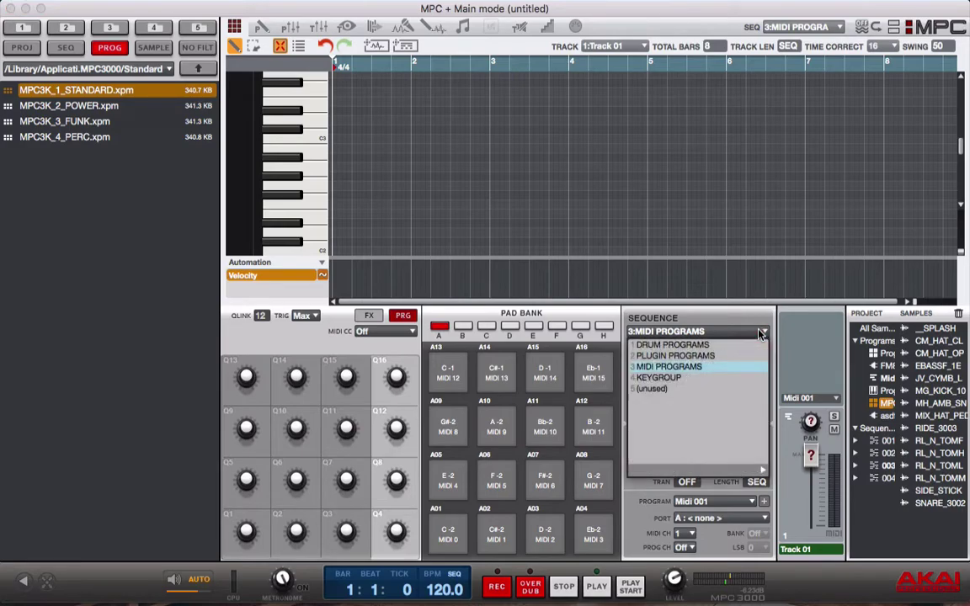
click(697, 378)
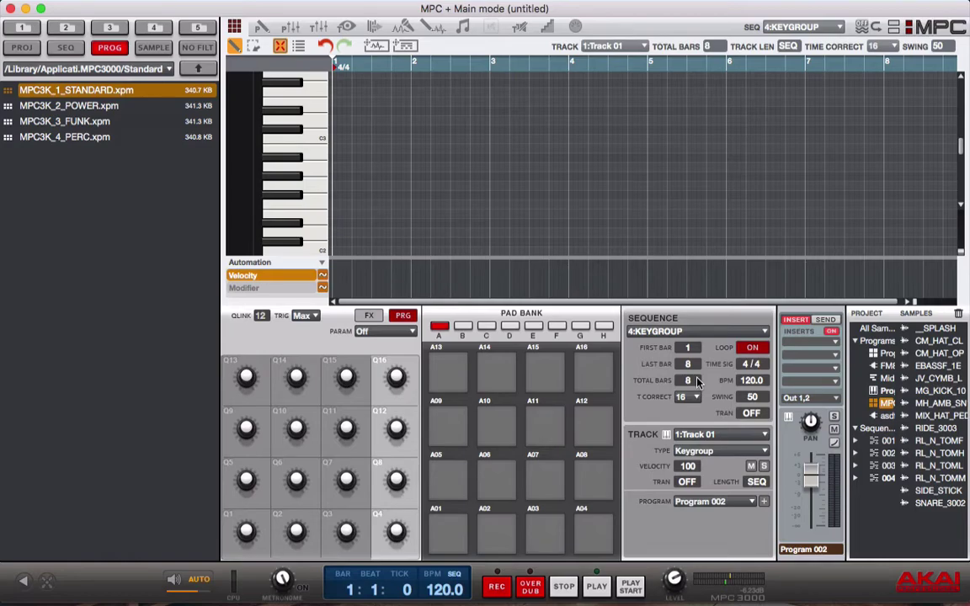
click(904, 478)
drag(937, 484, 444, 529)
drag(937, 479, 439, 527)
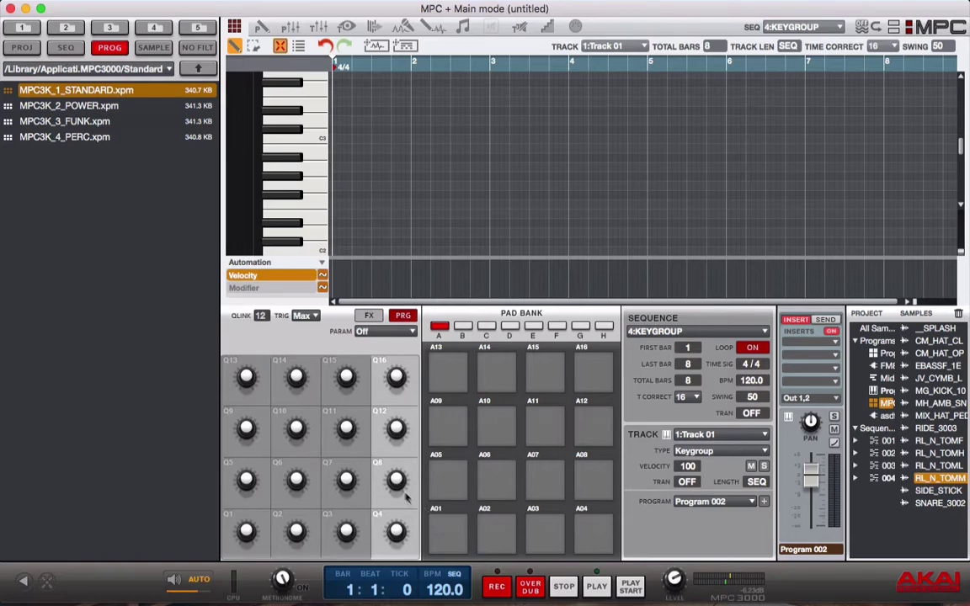
click(262, 28)
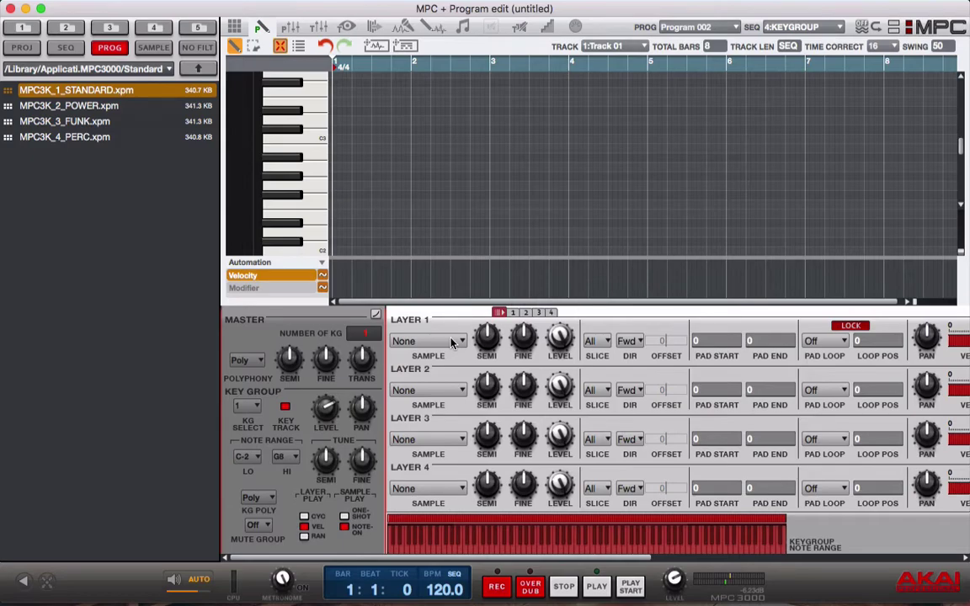
Put RL_N_TOMM on Layer 1 of Program 002 and play it along the keyboard
click(452, 342)
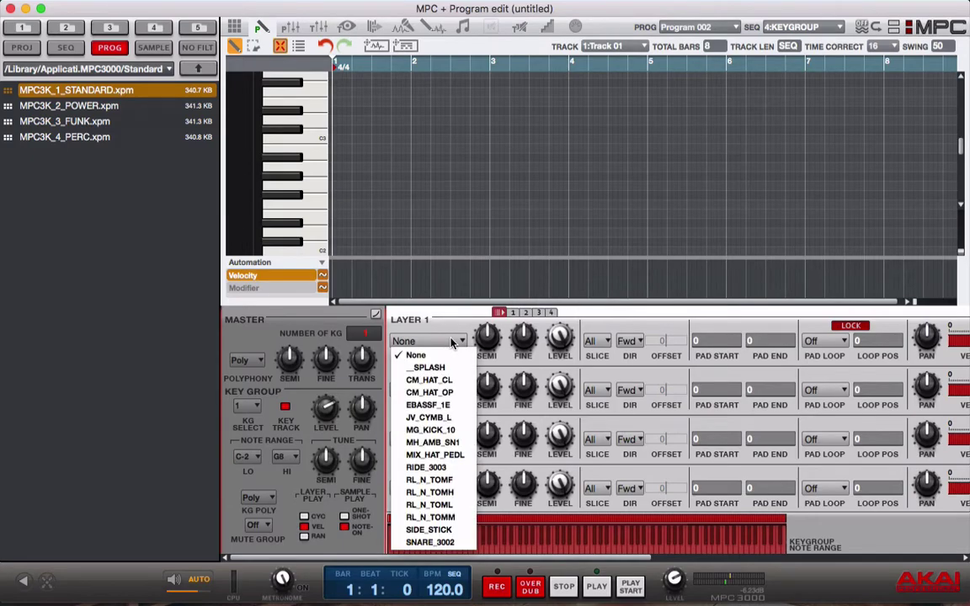
click(425, 517)
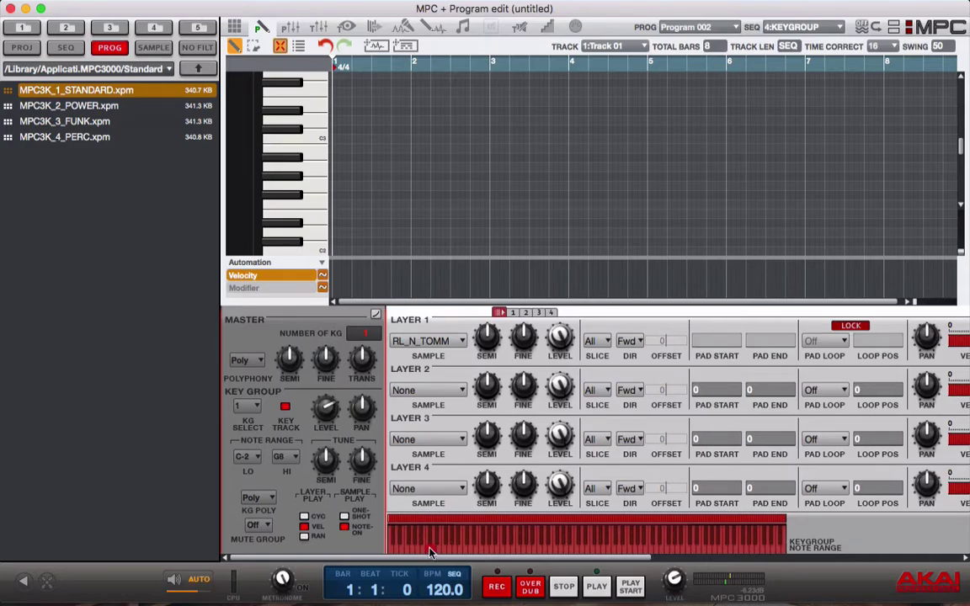
click(284, 198)
click(287, 154)
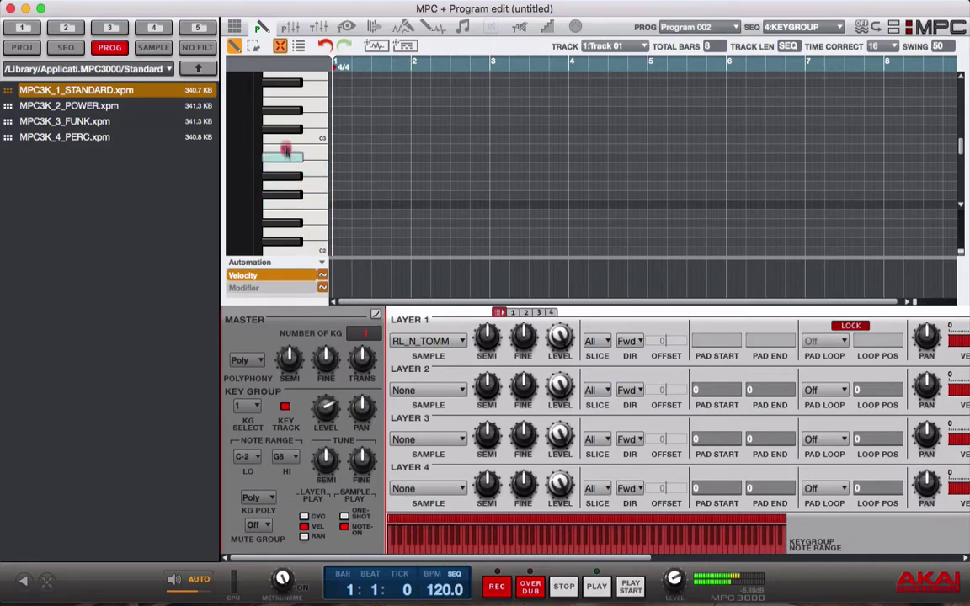
drag(286, 151, 290, 104)
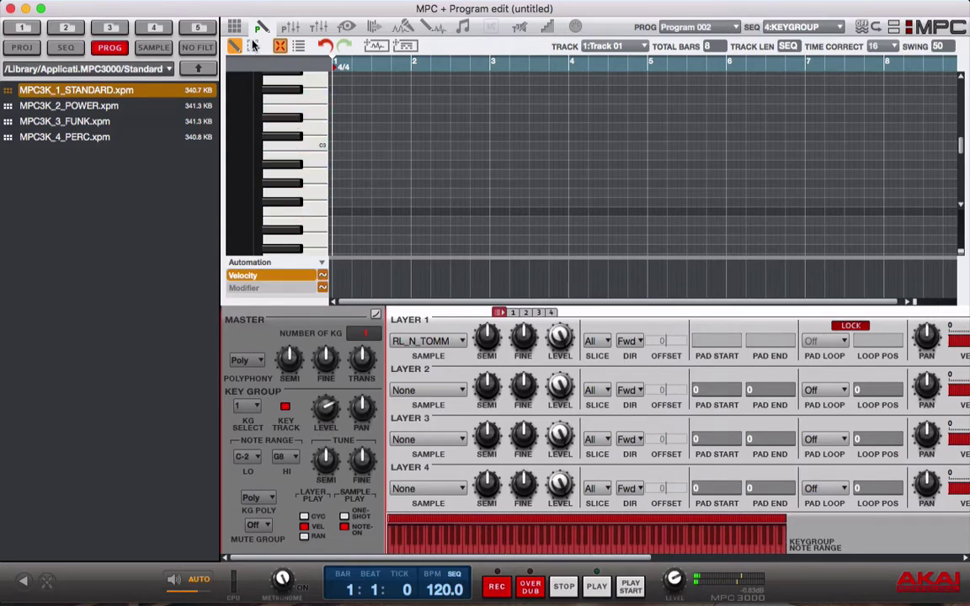